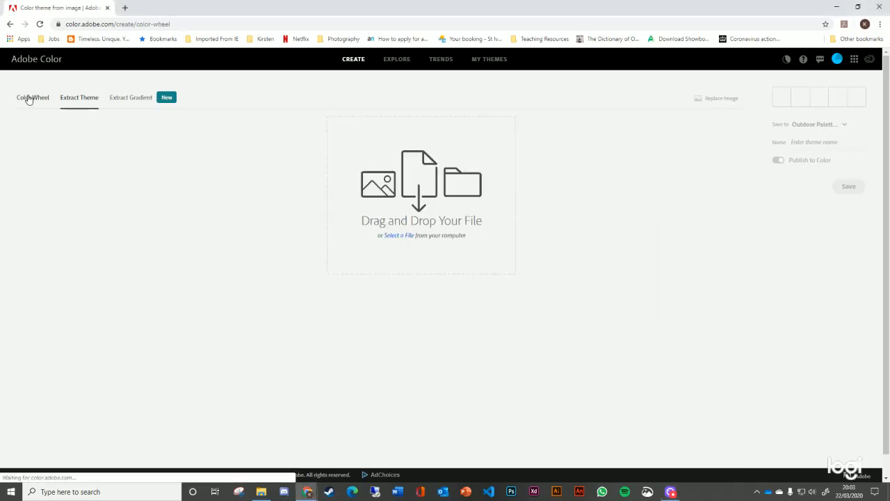
Load the cherry-blossom image from the Palettes folder into Extract Theme
{"action": "left_click", "coordinate": [29, 98]}
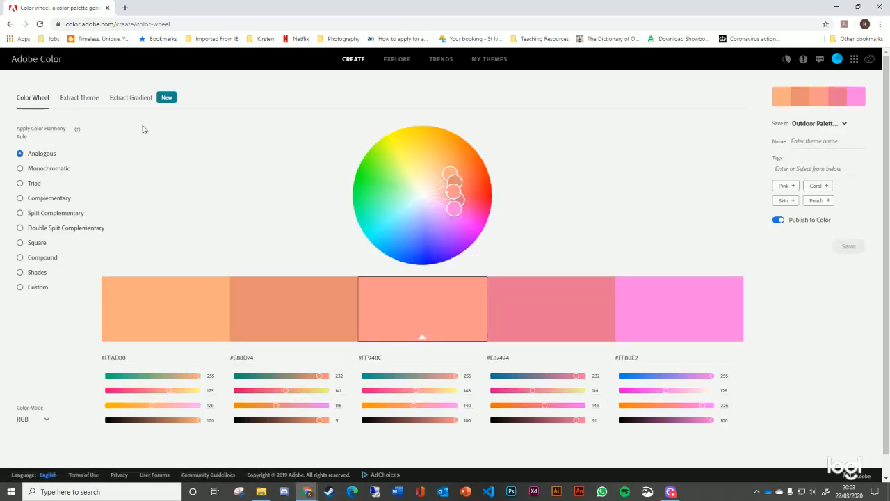
{"action": "left_click", "coordinate": [71, 100]}
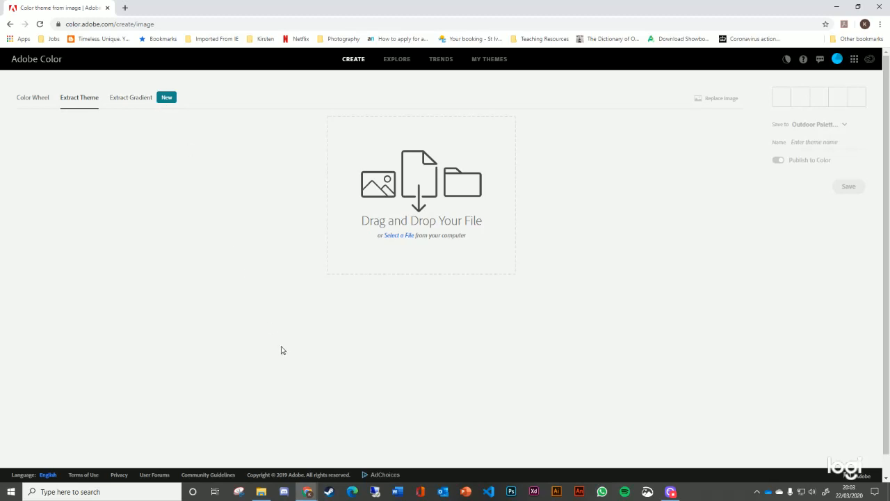
{"action": "mouse_move", "coordinate": [265, 496]}
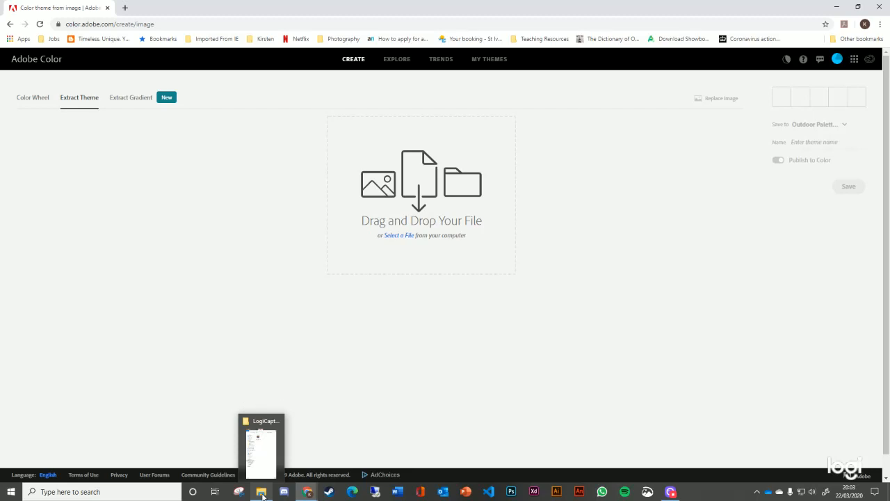
{"action": "left_click", "coordinate": [263, 494]}
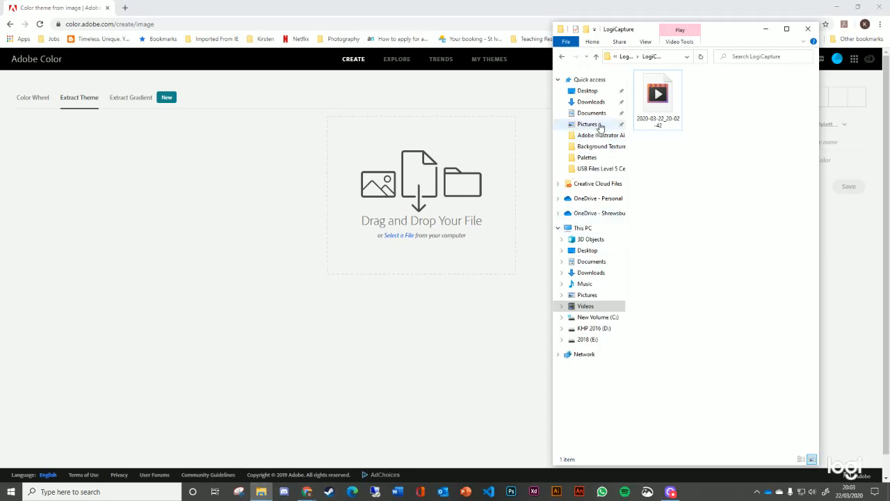
{"action": "left_click", "coordinate": [591, 158]}
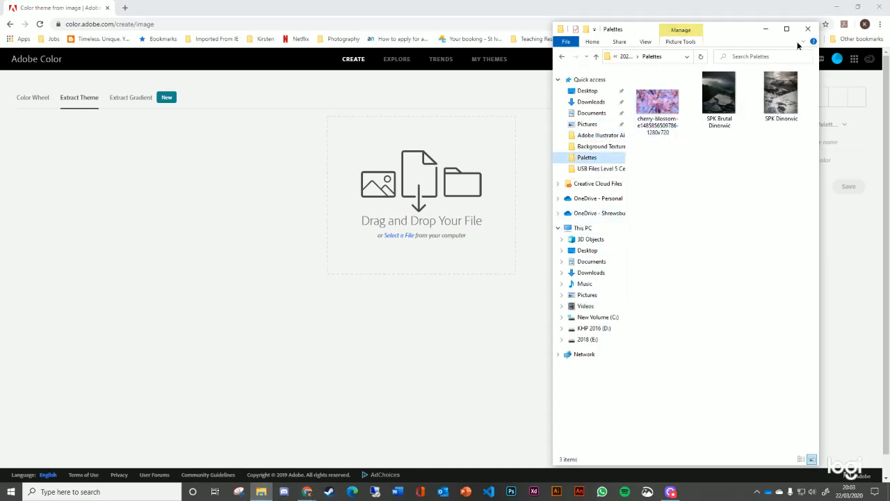
{"action": "left_click_drag", "start_coordinate": [666, 120], "coordinate": [418, 198]}
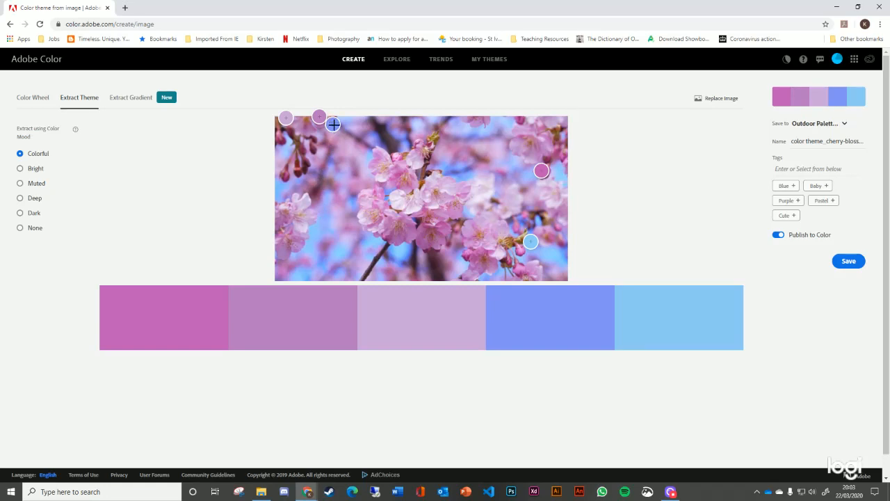
Resample the theme's fourth colour from a blue area beside the central blossoms, and review the libraries available for saving
{"action": "left_click_drag", "start_coordinate": [334, 124], "coordinate": [448, 168]}
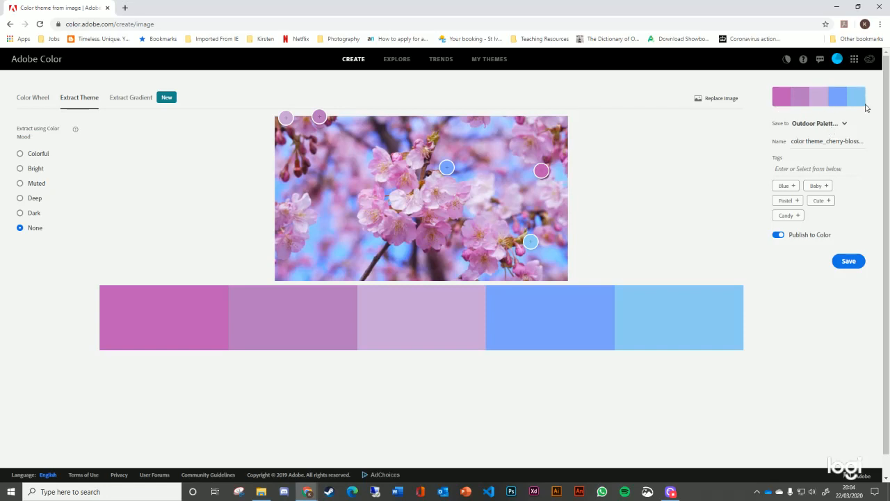
{"action": "left_click", "coordinate": [830, 126]}
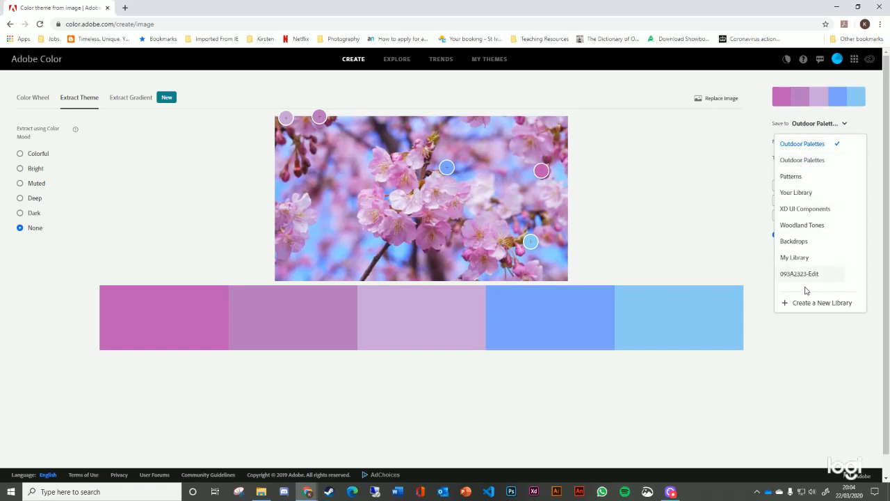
{"action": "left_click", "coordinate": [831, 126]}
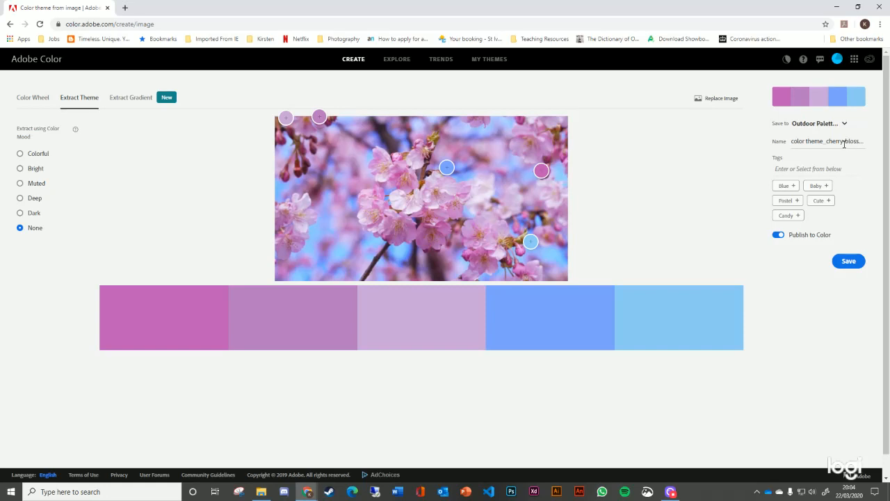
Save the theme to Outdoor Palettes as "color theme_cherry-blossom - None" with Publish to Color turned off
{"action": "left_click", "coordinate": [862, 141]}
{"action": "left_click_drag", "start_coordinate": [864, 142], "coordinate": [872, 143]}
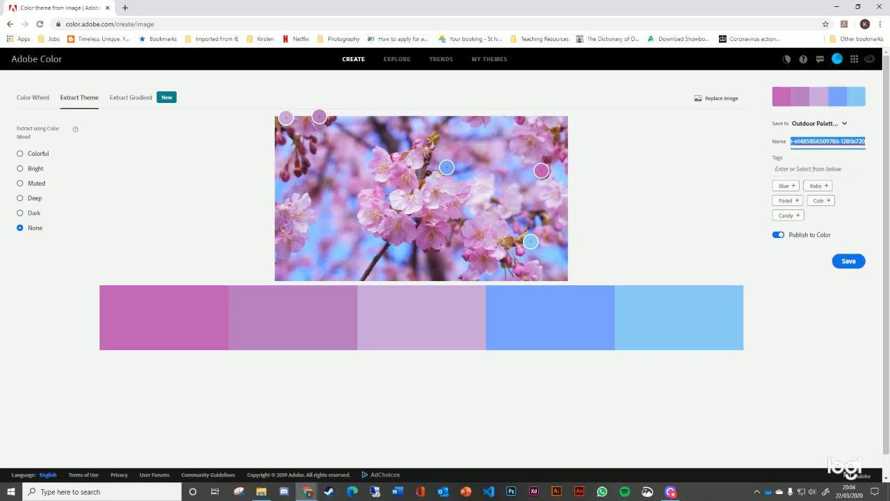
{"action": "left_click", "coordinate": [867, 142]}
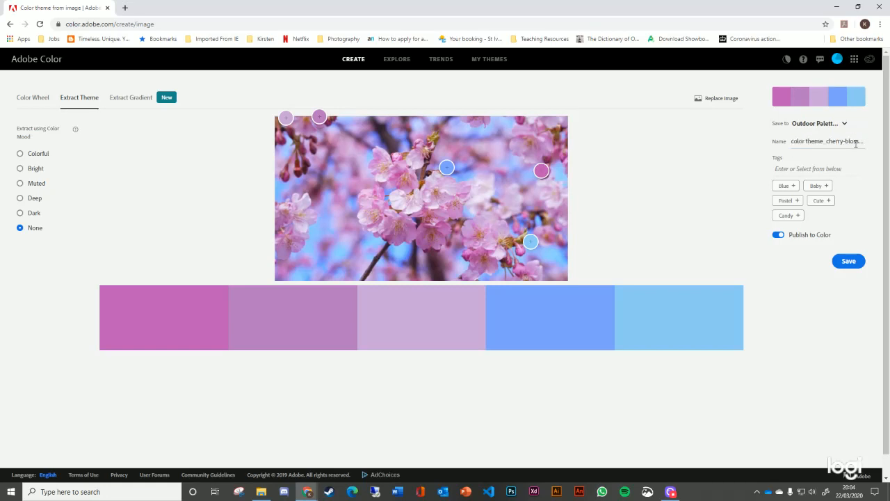
{"action": "left_click_drag", "start_coordinate": [862, 141], "coordinate": [889, 151]}
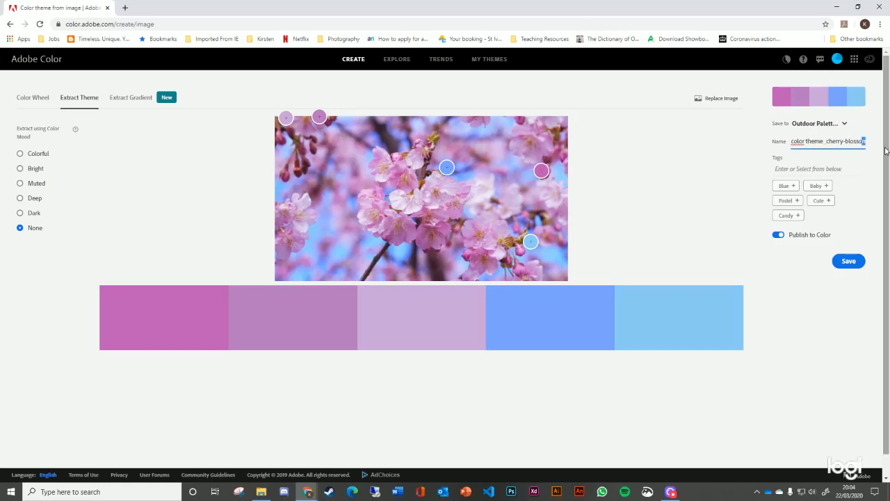
{"action": "key", "text": "BackSpace"}
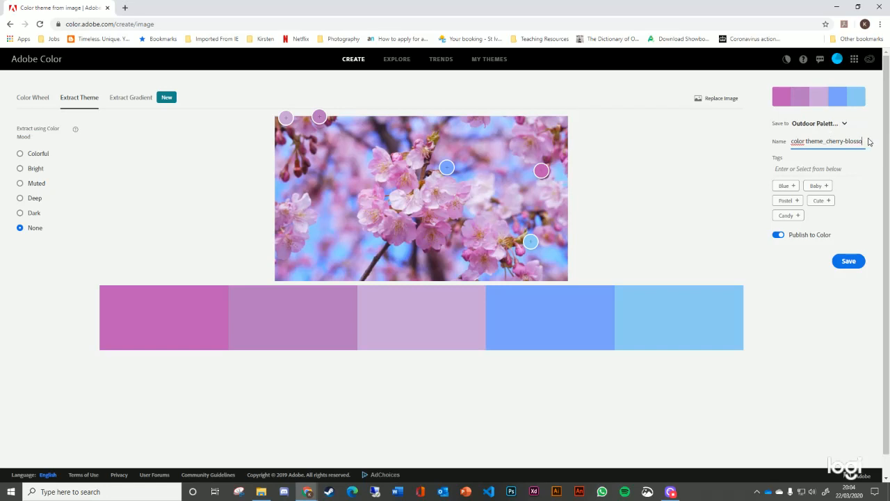
{"action": "type", "text": "m - None"}
{"action": "left_click", "coordinate": [781, 236]}
{"action": "left_click", "coordinate": [850, 262]}
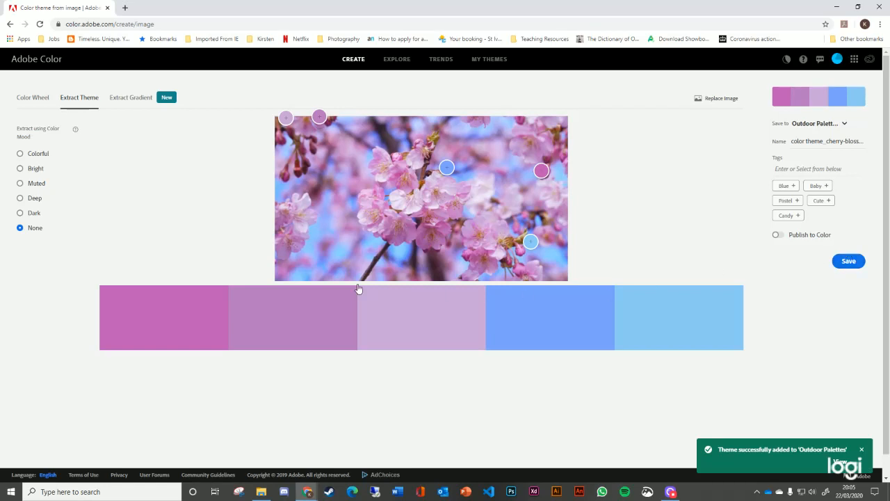
Try the Colorful, Bright, Muted and Deep colour moods, ending with the Dark mood for the extracted theme
{"action": "left_click", "coordinate": [39, 157]}
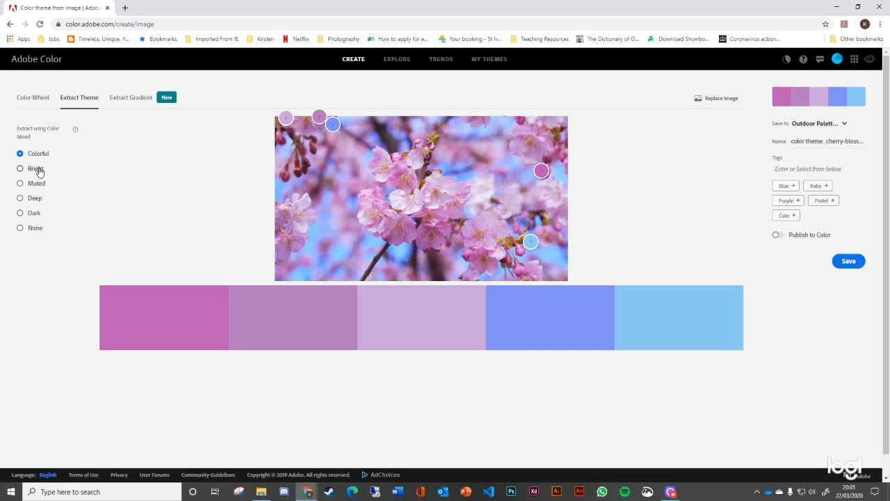
{"action": "left_click", "coordinate": [40, 172]}
{"action": "left_click", "coordinate": [39, 187]}
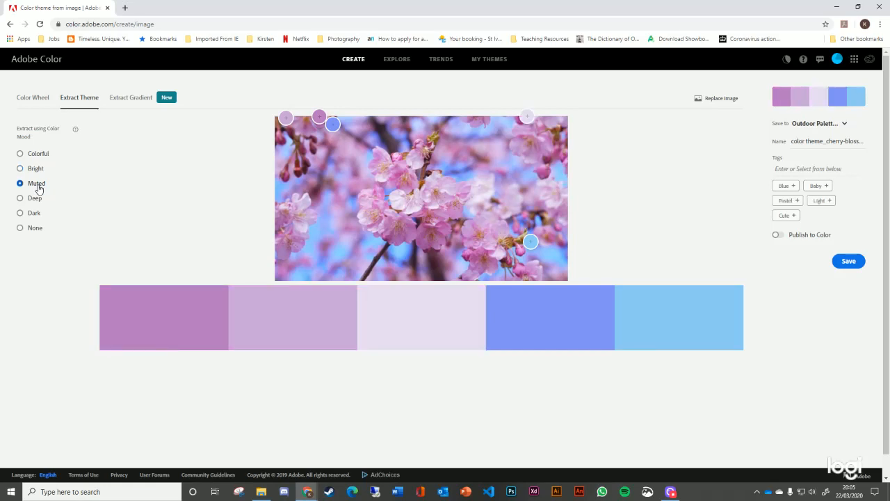
{"action": "left_click", "coordinate": [31, 201]}
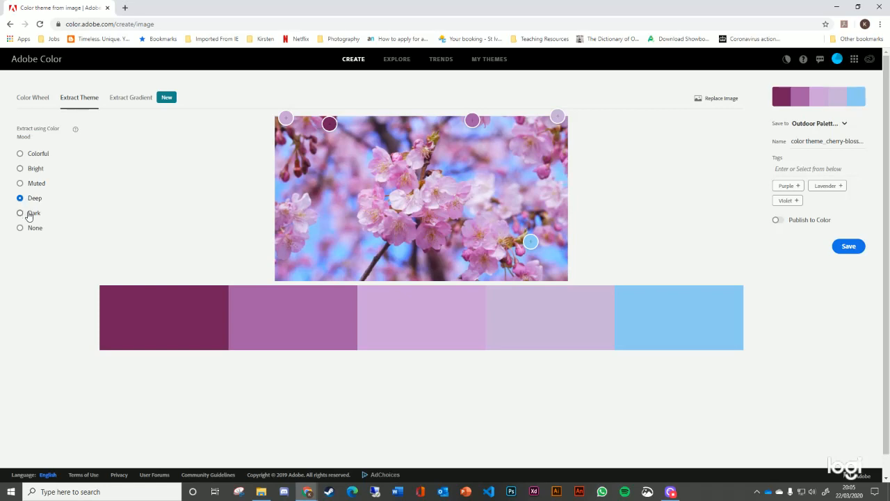
{"action": "left_click", "coordinate": [38, 215]}
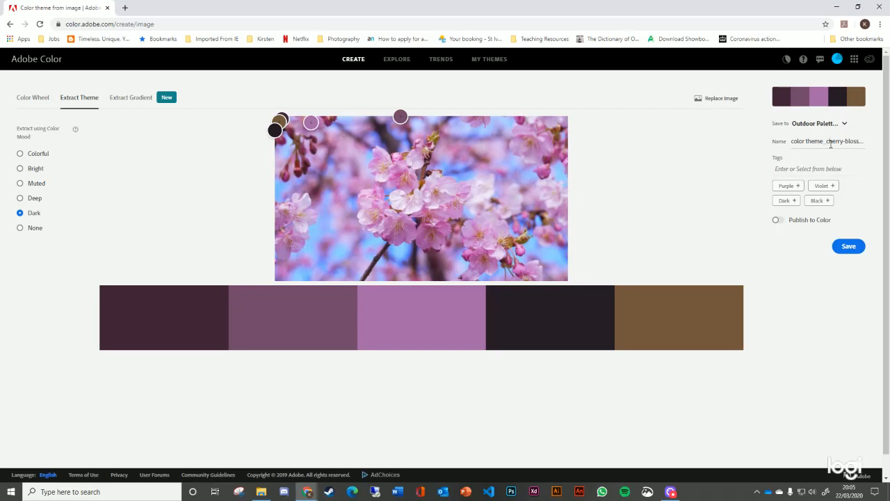
Rename the theme "color theme_cherry-blossom - Dark" and save it to Outdoor Palettes
{"action": "left_click_drag", "start_coordinate": [838, 141], "coordinate": [880, 143]}
{"action": "left_click", "coordinate": [853, 141]}
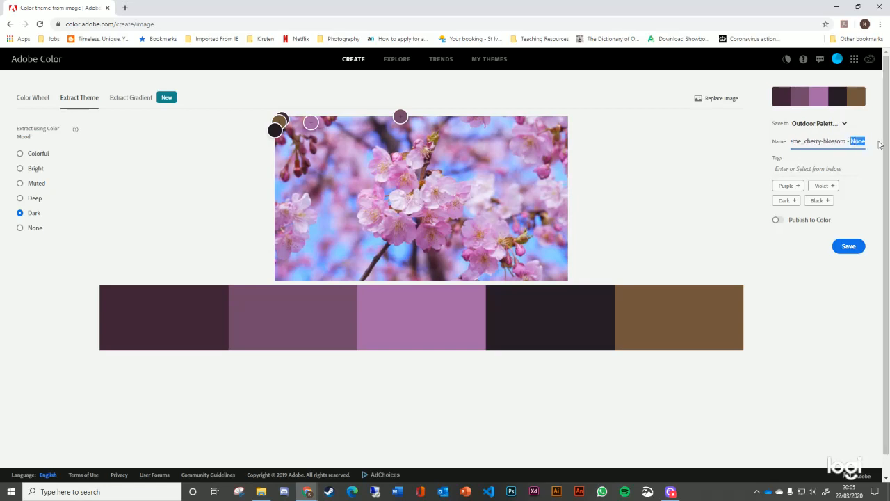
{"action": "left_click", "coordinate": [879, 144]}
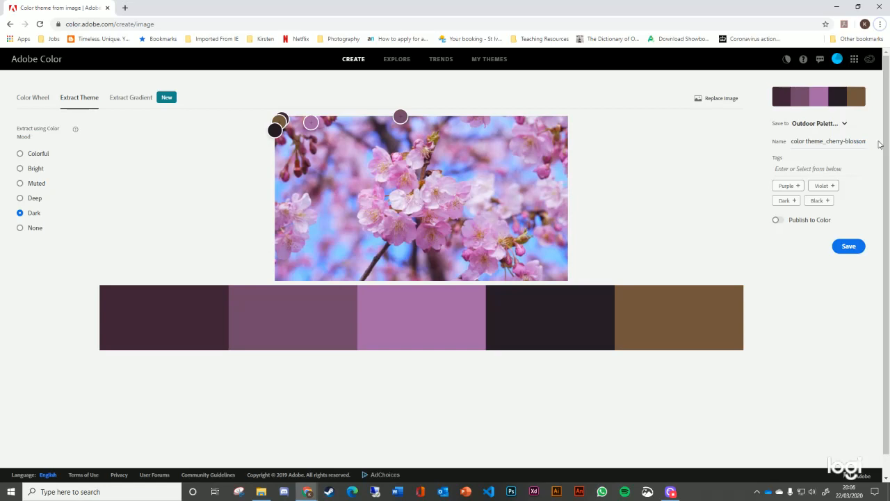
{"action": "left_click", "coordinate": [869, 142]}
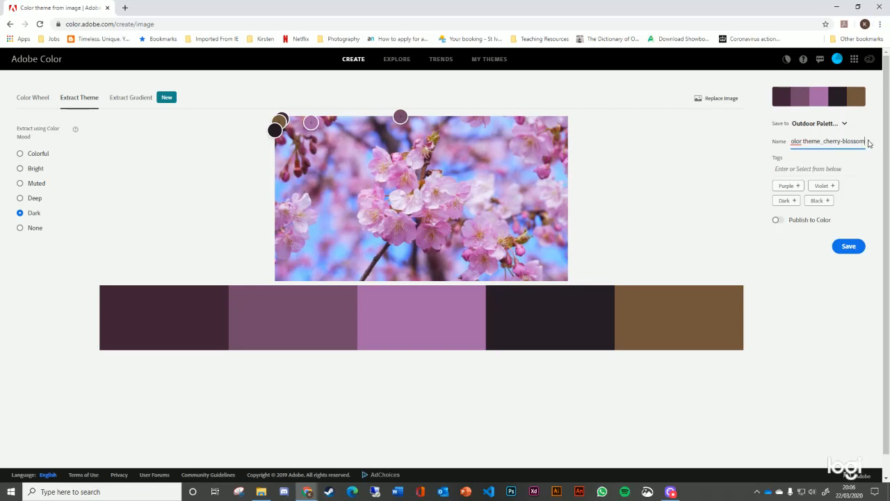
{"action": "type", "text": "- None"}
{"action": "key", "text": "BackSpace"}
{"action": "key", "text": "BackSpace"}
{"action": "key", "text": "BackSpace"}
{"action": "key", "text": "BackSpace"}
{"action": "type", "text": "Dark"}
{"action": "left_click", "coordinate": [849, 246]}
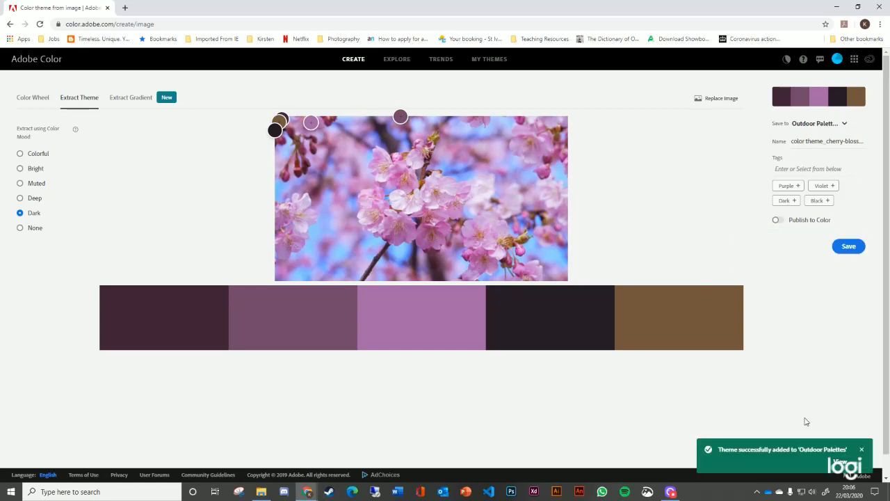
View the saved themes in Outdoor Palettes, examine the details of "color theme_cherry-blossom - None", and close that page
{"action": "left_click", "coordinate": [844, 463]}
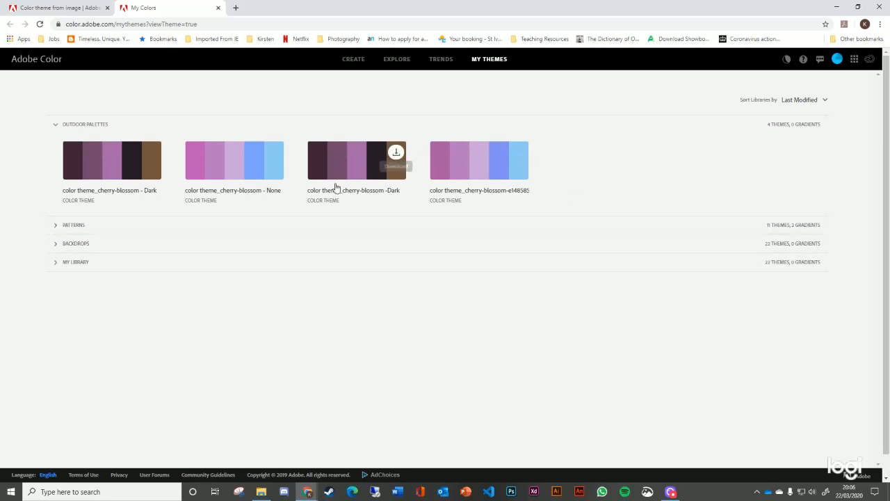
{"action": "left_click", "coordinate": [216, 162]}
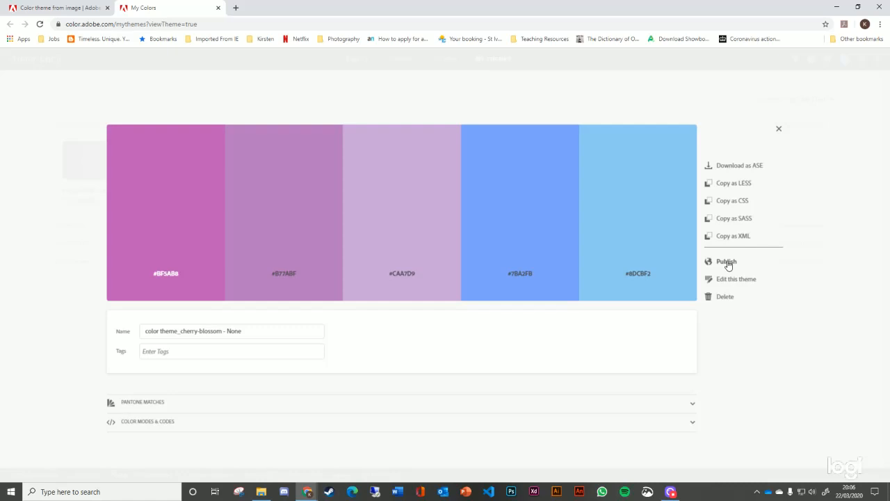
{"action": "mouse_move", "coordinate": [652, 258]}
{"action": "left_click", "coordinate": [219, 8]}
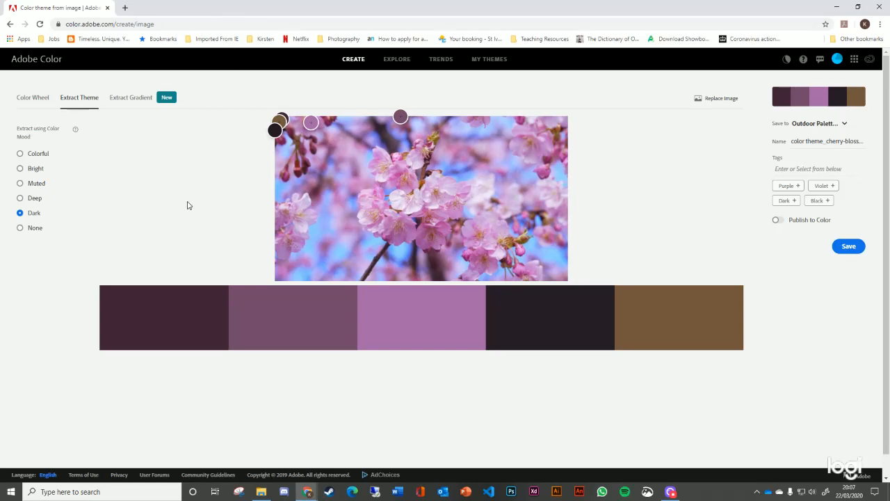
Extract a gradient from the cherry-blossom image and set its gradient stops to 8
{"action": "left_click", "coordinate": [135, 103]}
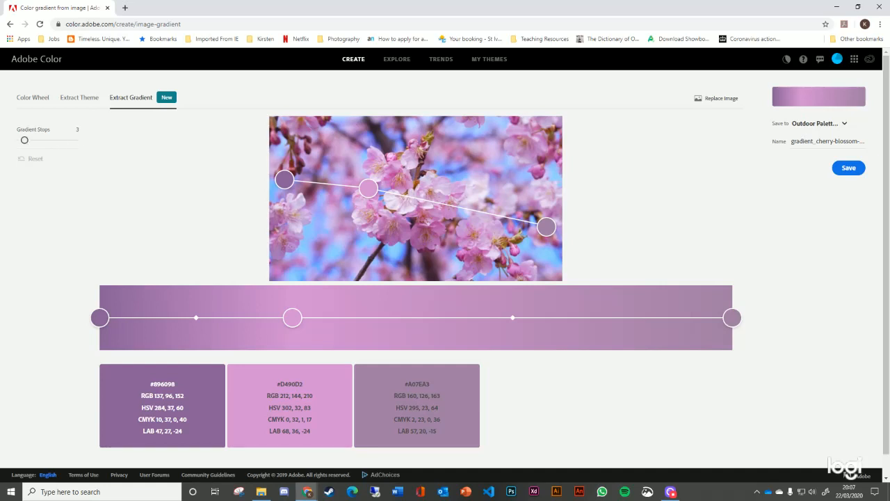
{"action": "left_click_drag", "start_coordinate": [24, 141], "coordinate": [45, 139]}
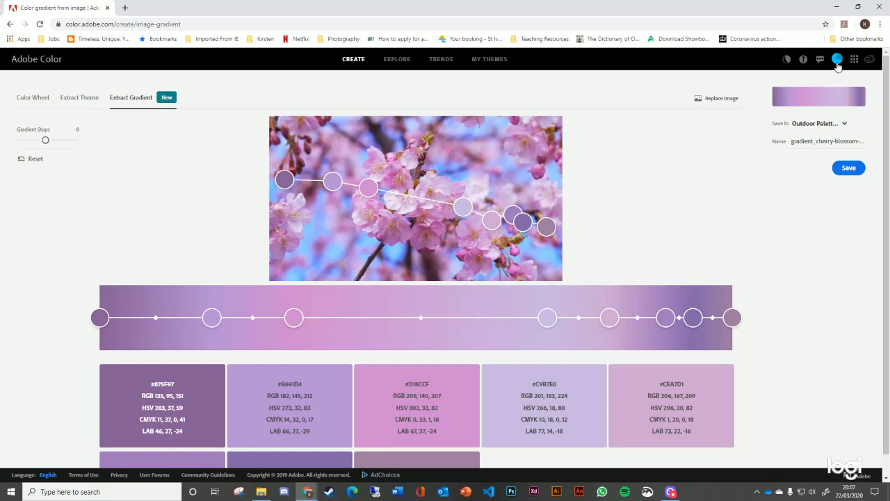
{"action": "left_click_drag", "start_coordinate": [866, 92], "coordinate": [861, 114]}
Name the gradient "gradient_cherry-blossom - 8 stop" and save it to Outdoor Palettes
{"action": "left_click", "coordinate": [822, 143]}
{"action": "left_click_drag", "start_coordinate": [857, 142], "coordinate": [889, 142]}
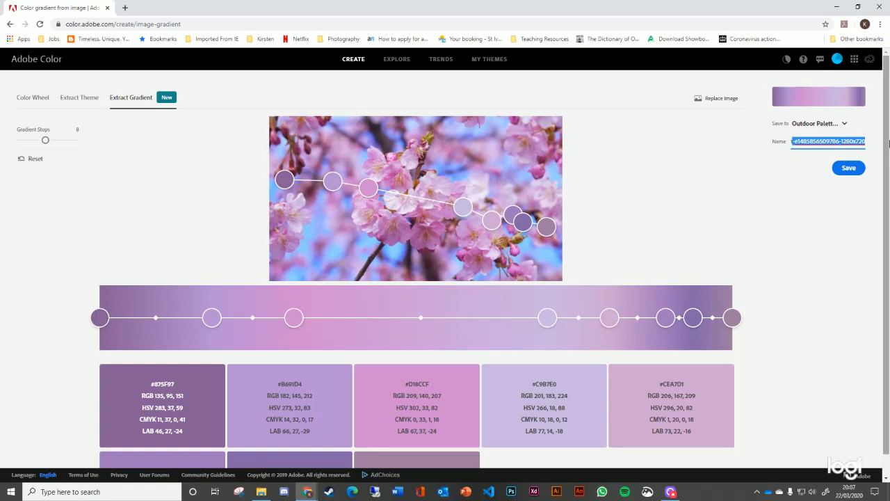
{"action": "key", "text": "BackSpace"}
{"action": "type", "text": "- "}
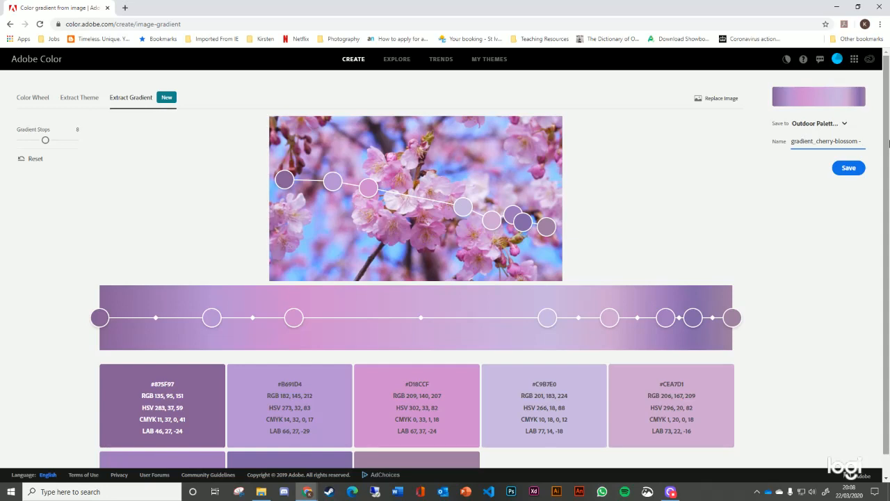
{"action": "type", "text": "8 stop"}
{"action": "left_click", "coordinate": [855, 171]}
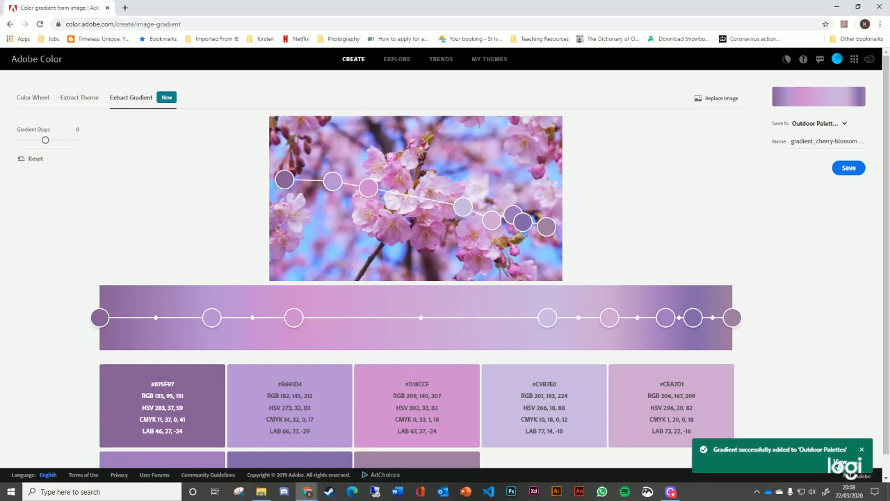
Open the library of saved themes to view the newly saved gradient
{"action": "left_click", "coordinate": [840, 463]}
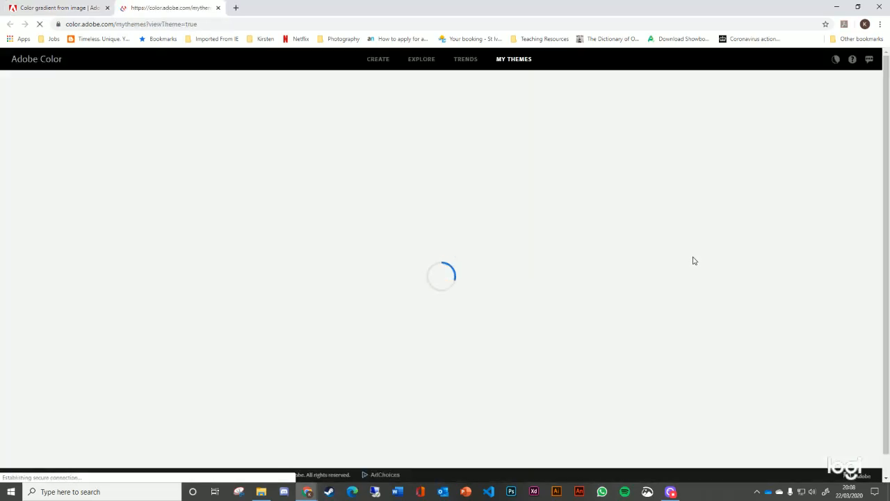